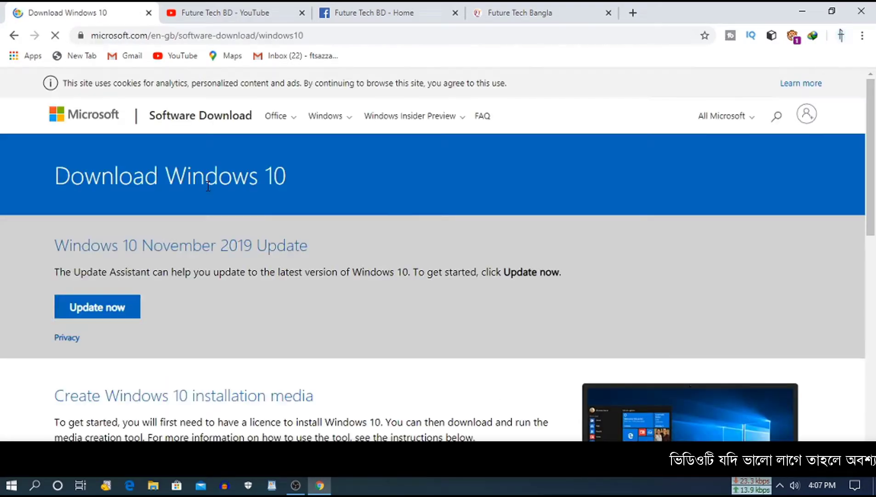
Step: Open the developer tools for the Download Windows 10 page using the Inspect command
scroll(319, 249, down, 6)
scroll(319, 249, up, 6)
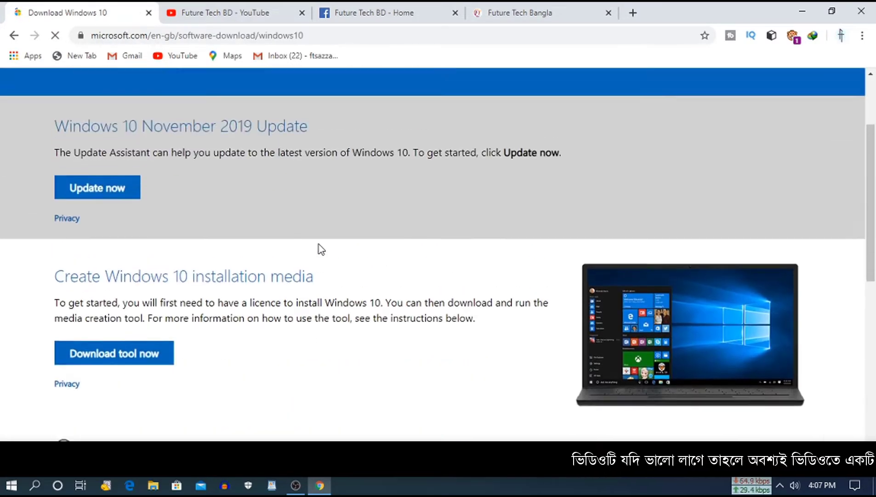
scroll(321, 248, down, 5)
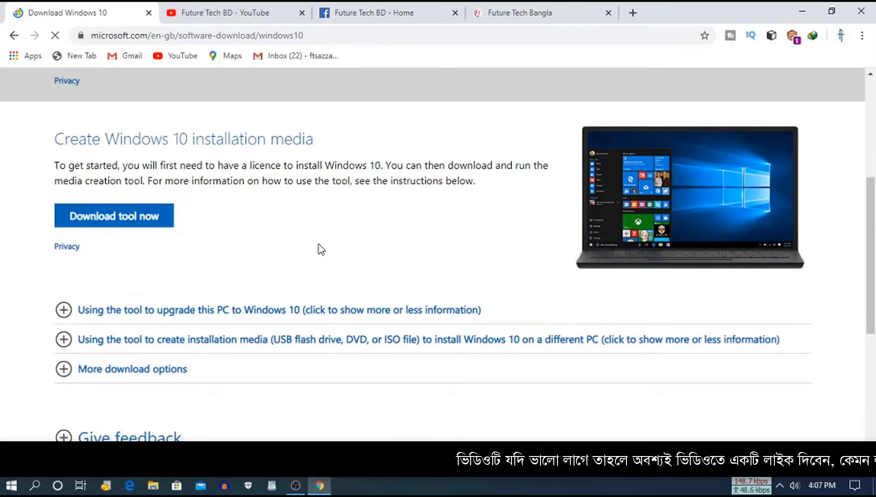
scroll(160, 203, down, 1)
scroll(184, 181, up, 4)
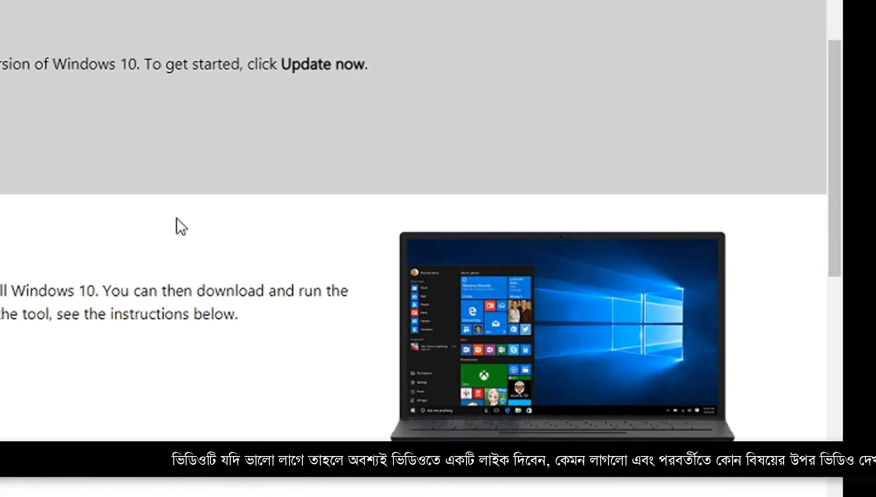
right_click(648, 115)
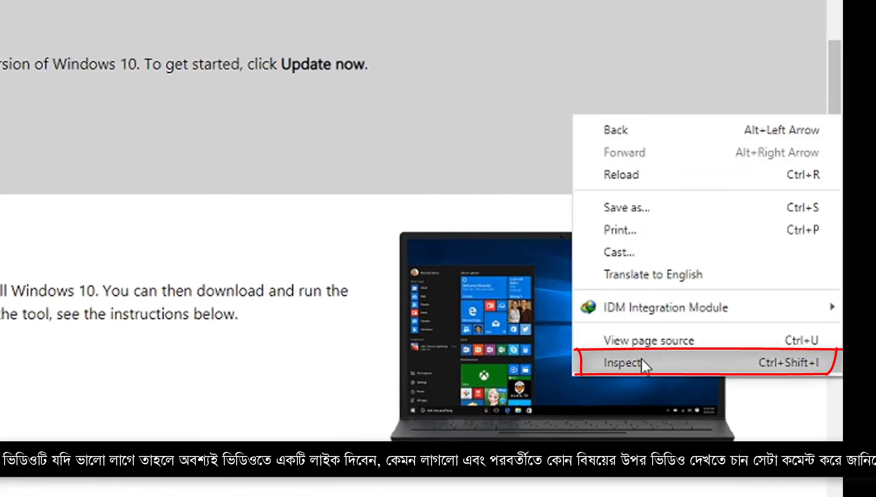
click(683, 356)
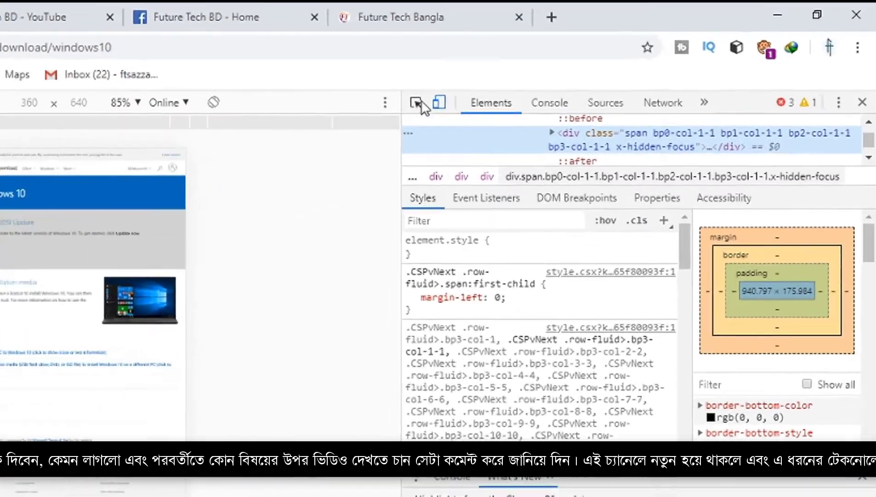
Step: Turn on device emulation for the page with Galaxy S5 as the emulated device
click(548, 77)
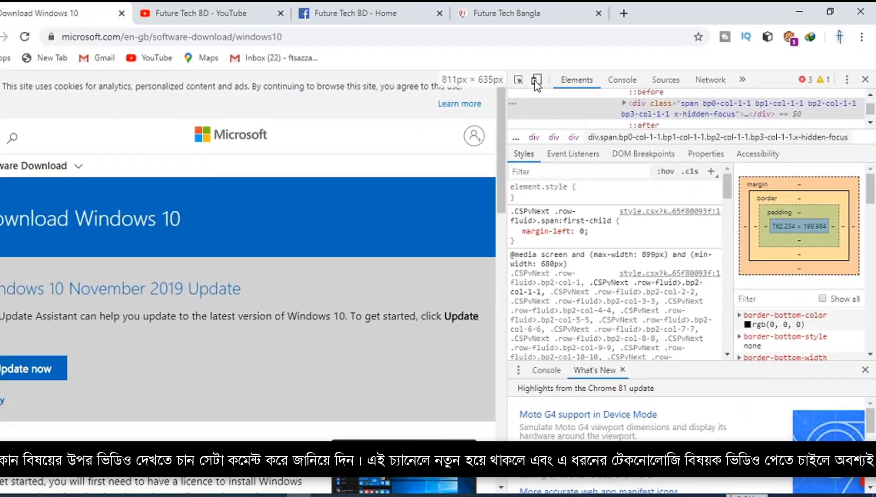
click(297, 136)
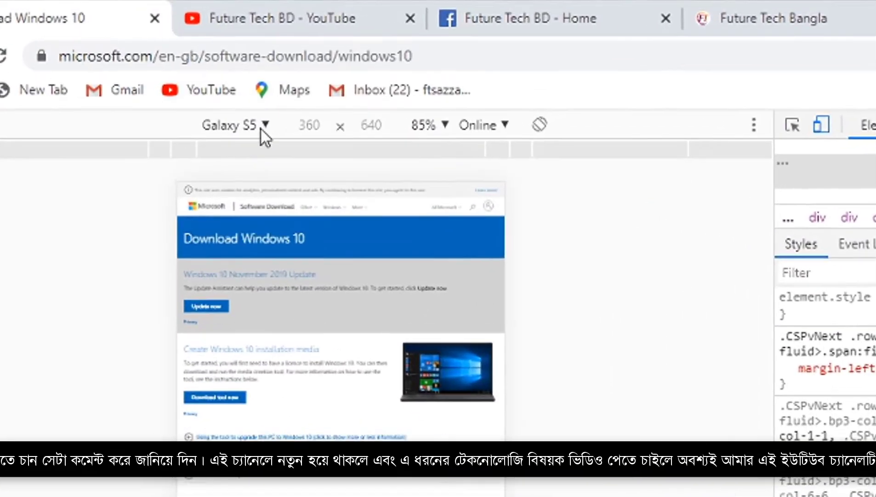
click(261, 128)
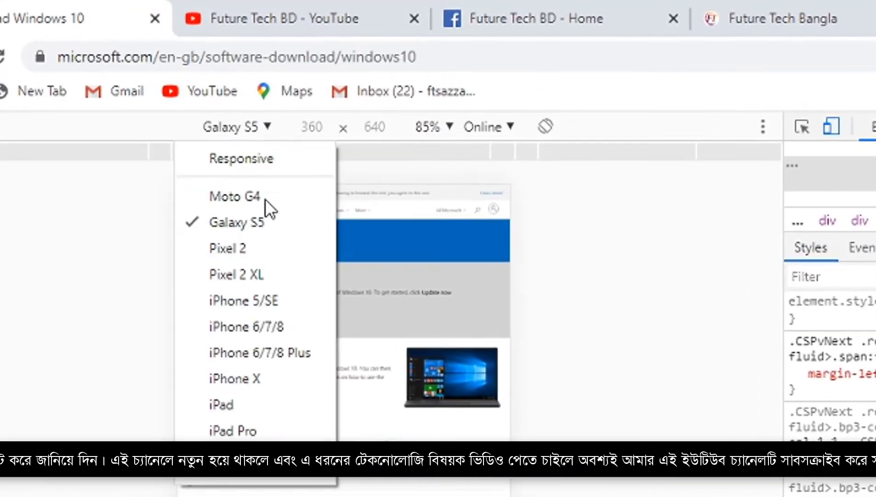
click(257, 222)
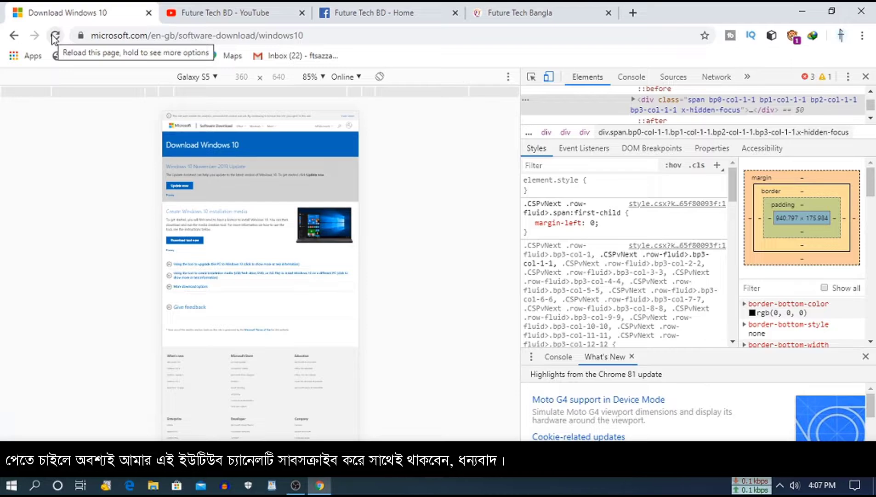
Step: Reload the download page under phone emulation and close the developer tools
click(55, 37)
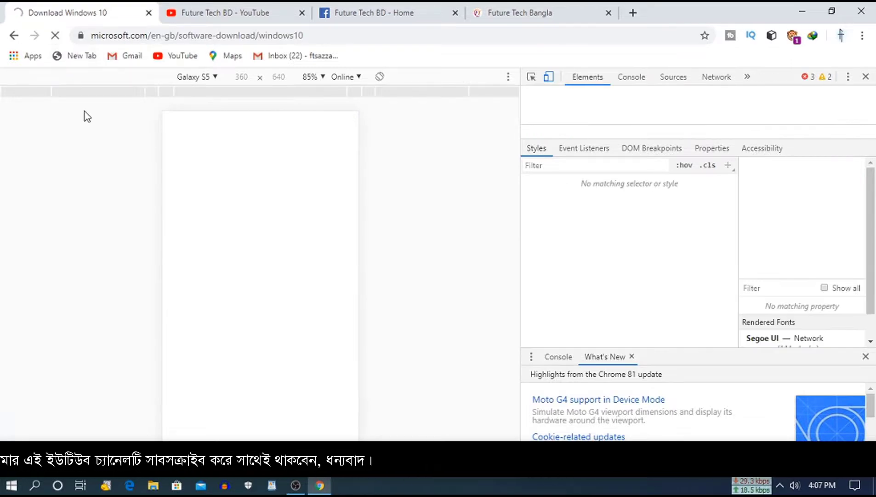
click(866, 77)
Step: Select Windows 10 as the edition for the disc image and confirm it
scroll(386, 202, down, 4)
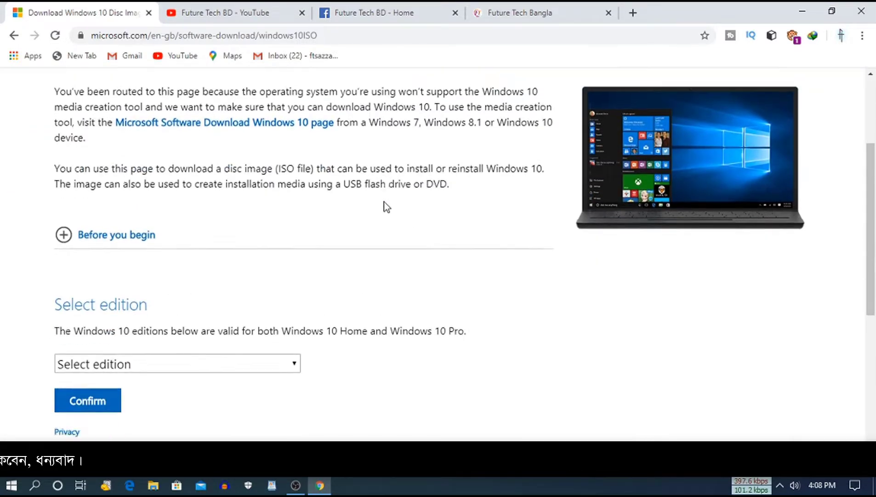
scroll(384, 201, down, 2)
click(292, 260)
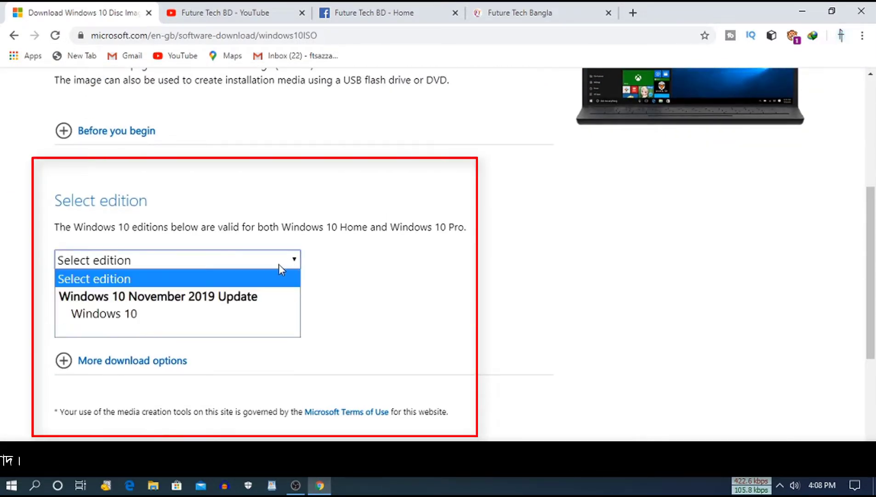
click(159, 311)
scroll(300, 274, up, 1)
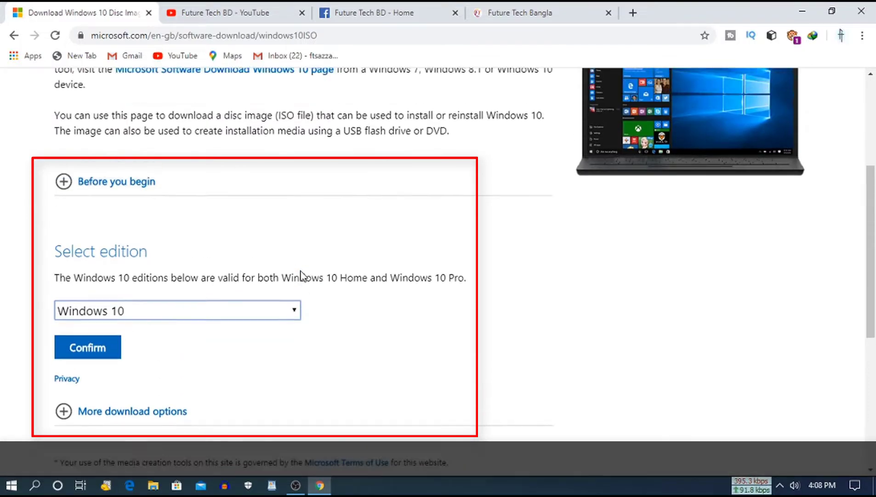
scroll(302, 275, down, 2)
click(119, 231)
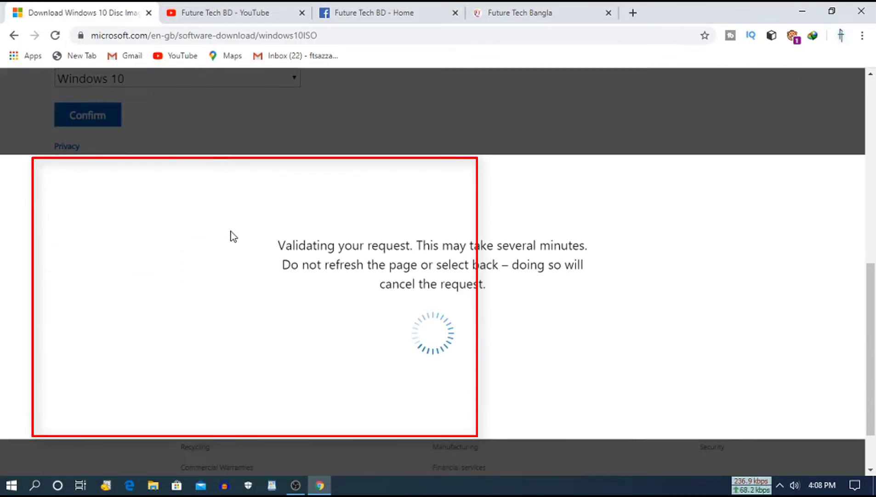
Step: Choose English International as the product language and confirm it
scroll(70, 254, down, 1)
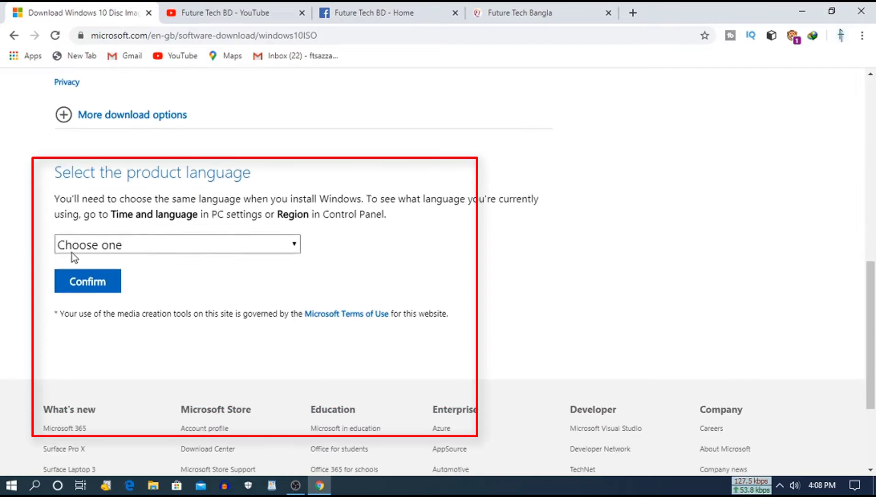
scroll(128, 247, up, 1)
scroll(128, 247, down, 1)
click(296, 244)
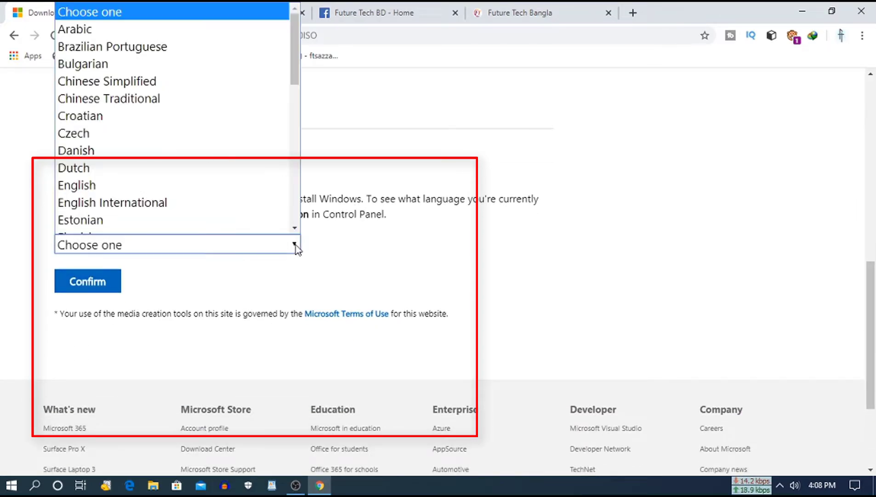
click(165, 192)
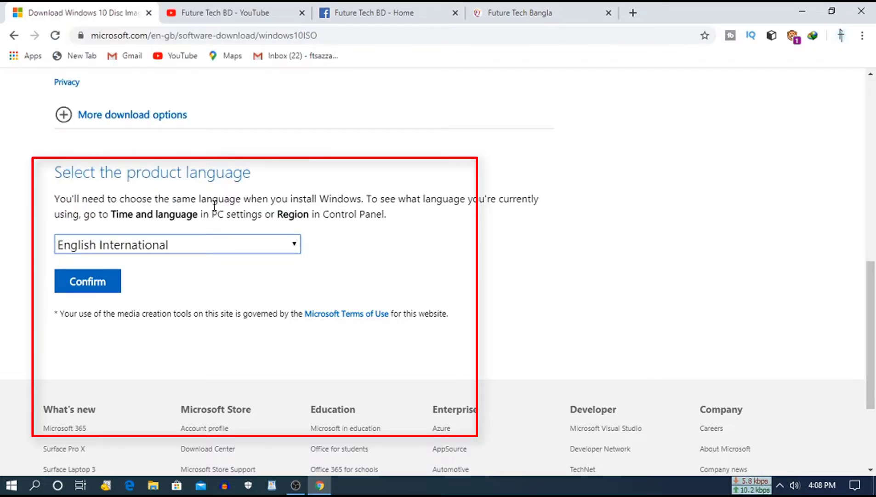
click(91, 289)
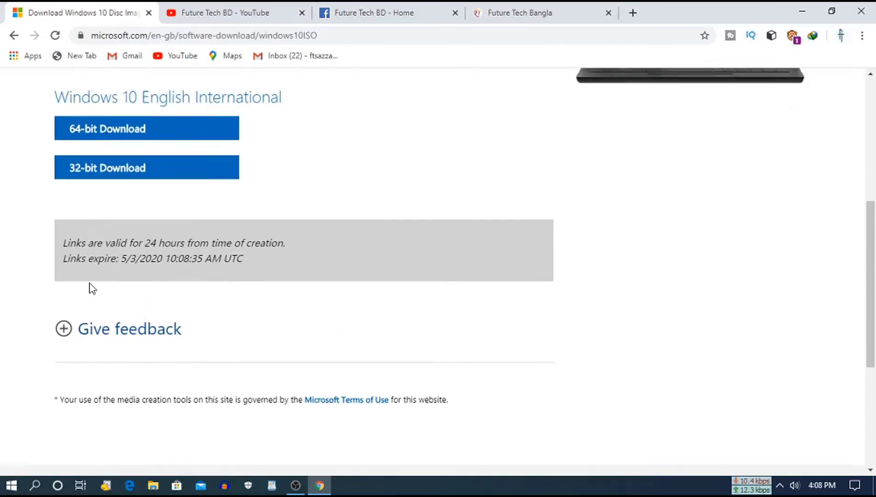
Step: Start the 64-bit download of the Windows 10 English International ISO in the browser
scroll(91, 288, up, 1)
scroll(265, 273, up, 4)
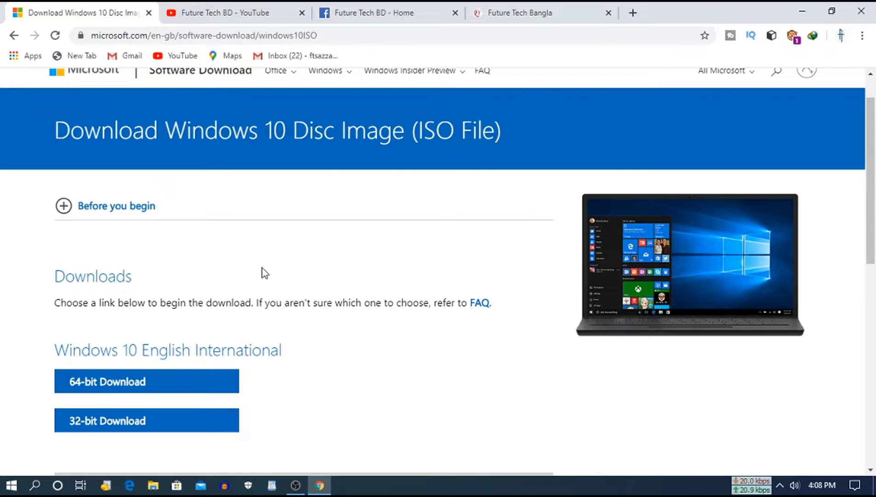
scroll(265, 273, down, 1)
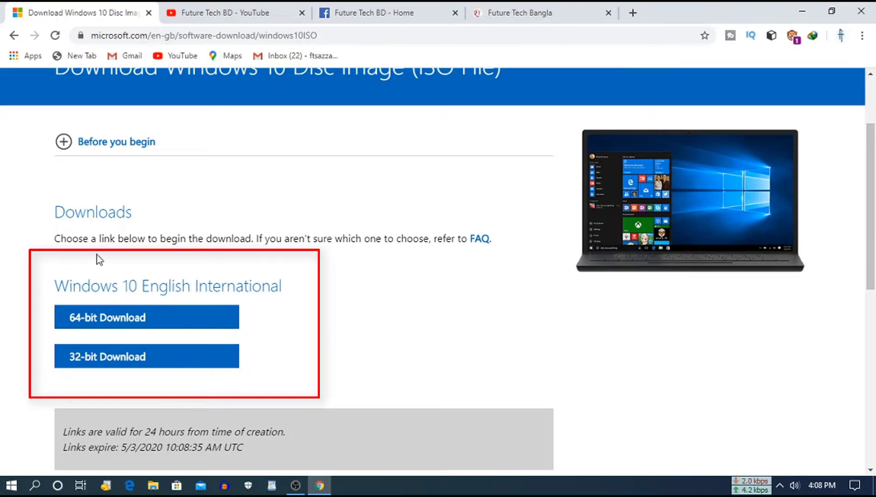
click(113, 319)
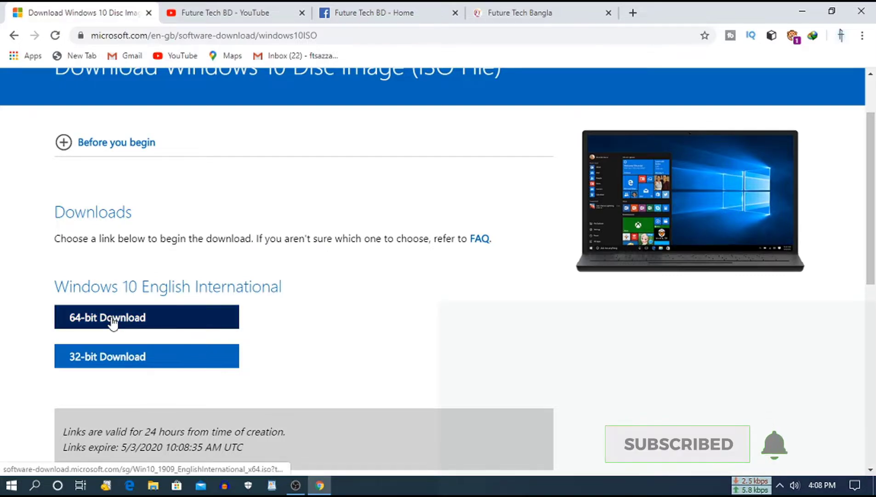
scroll(138, 301, down, 1)
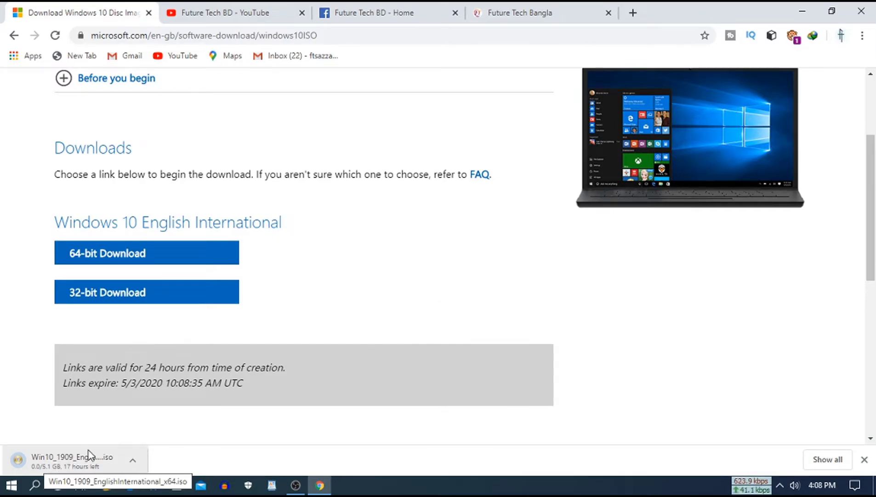
Step: Show Internet Download Manager's drop target and place it just below the 32-bit download link
click(780, 485)
right_click(742, 413)
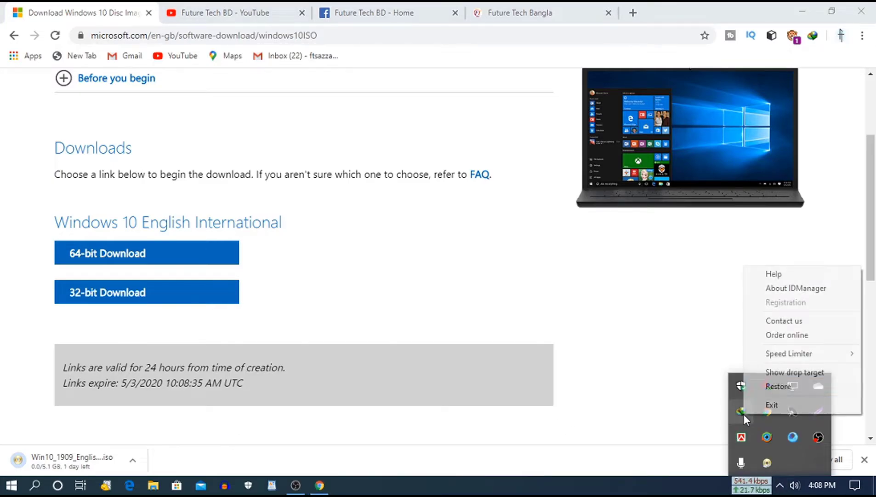
click(789, 371)
drag(820, 440, 362, 295)
right_click(743, 412)
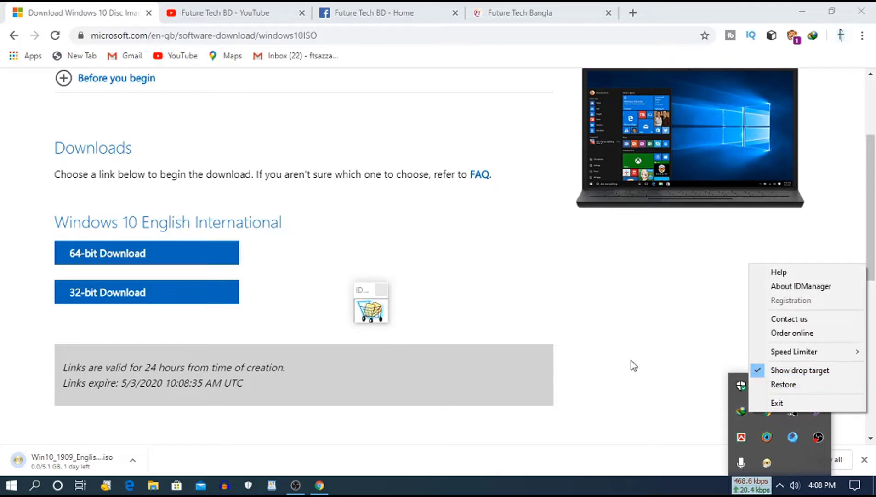
drag(358, 295, 223, 320)
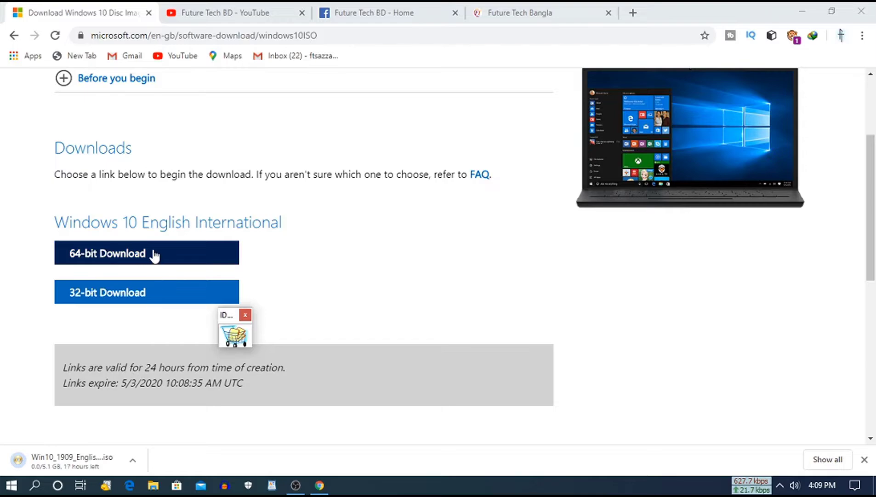
Step: Send the 64-bit download link to the IDM drop target and start the download in the General category, keeping the default save path
click(173, 262)
drag(174, 262, 233, 343)
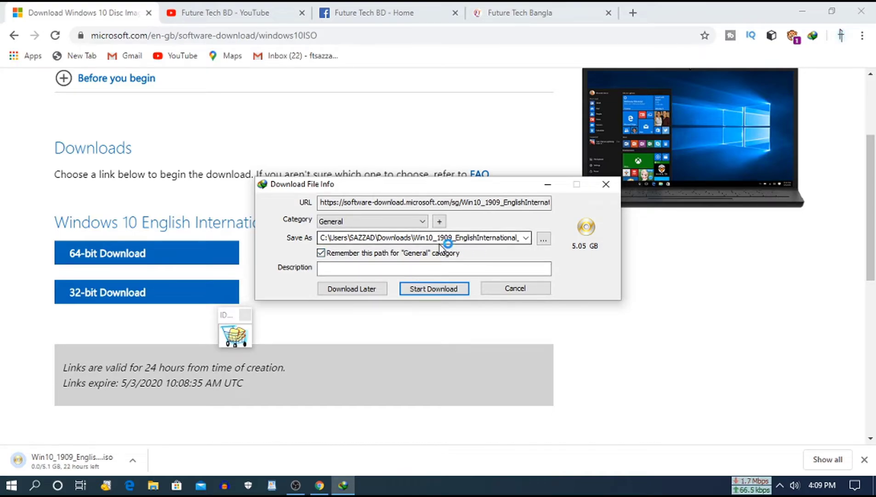
click(526, 237)
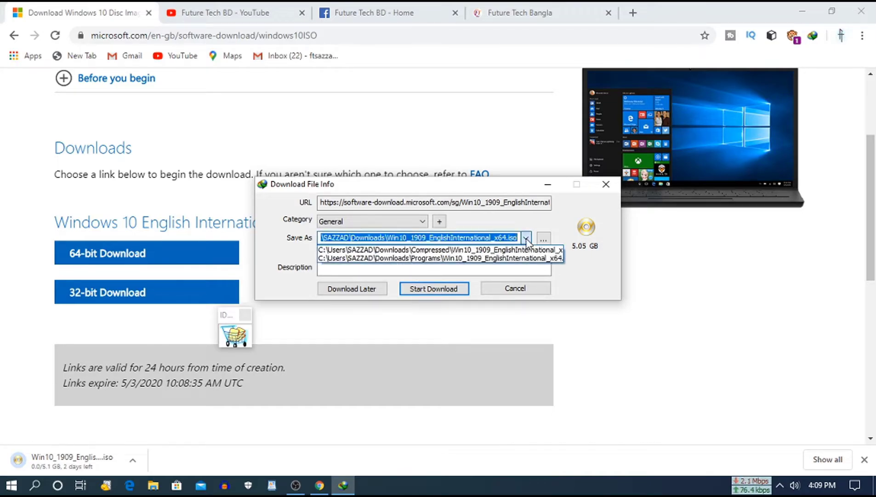
click(527, 239)
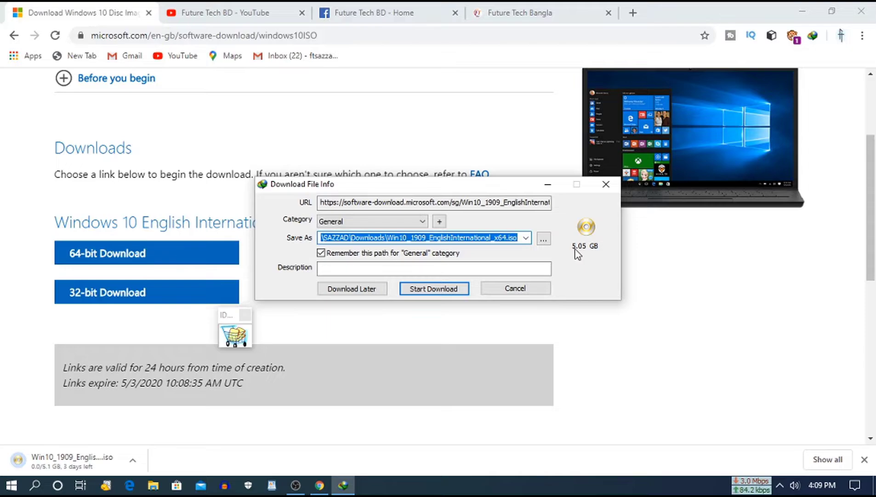
click(438, 293)
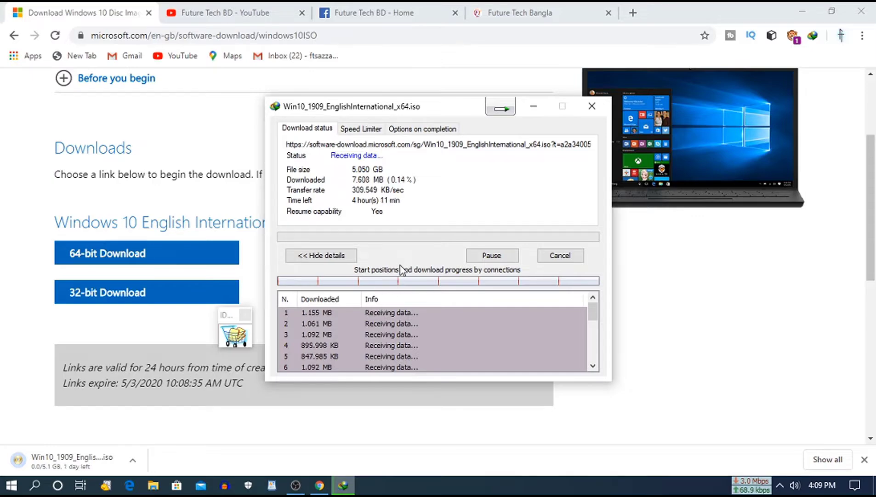
Step: Pause and cancel the ISO download running in Internet Download Manager
click(503, 255)
click(554, 256)
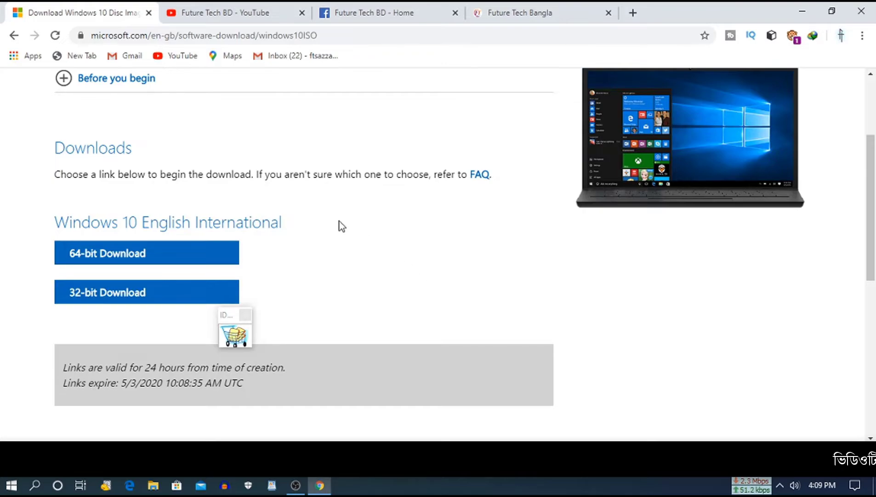
Step: Subscribe to the Future Tech BD YouTube channel and set its notifications to All
click(210, 9)
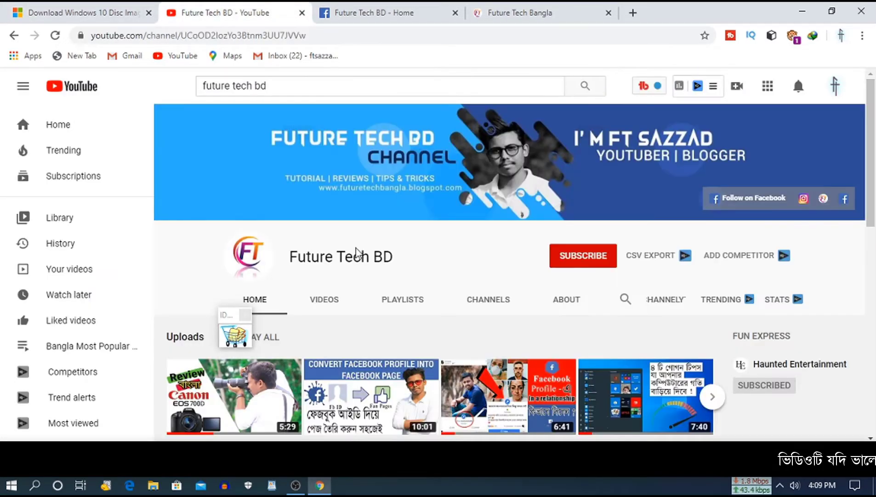
click(565, 271)
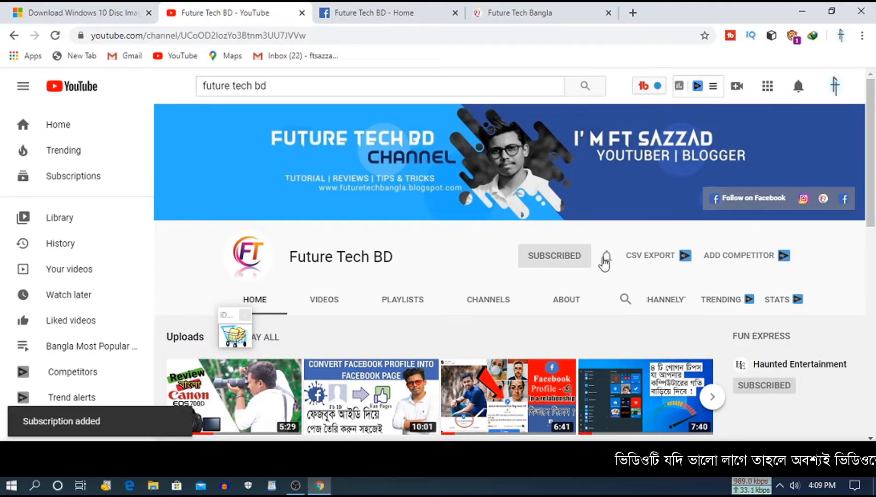
click(607, 261)
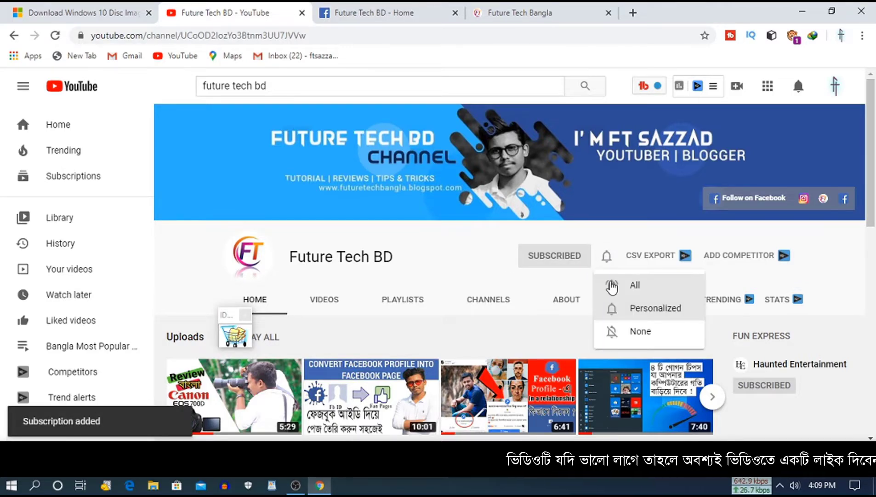
click(609, 284)
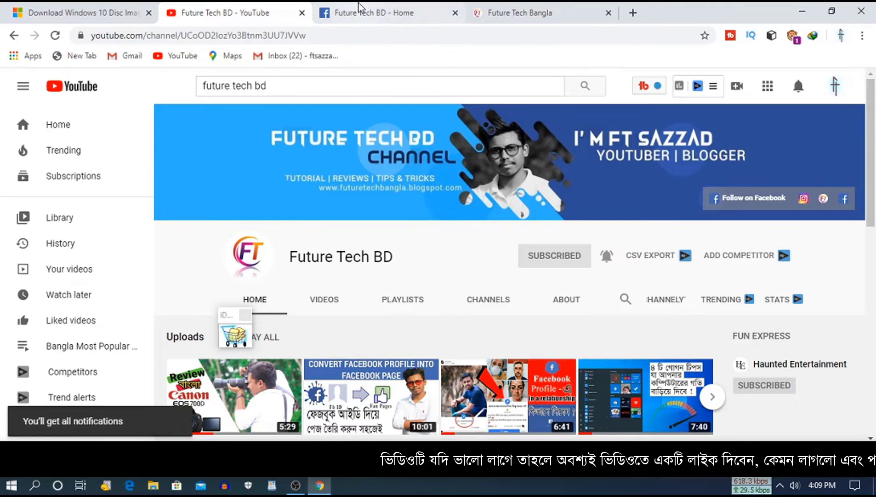
Step: Switch to the Future Tech BD Facebook page and look over its header and posting area
click(359, 13)
scroll(342, 161, down, 2)
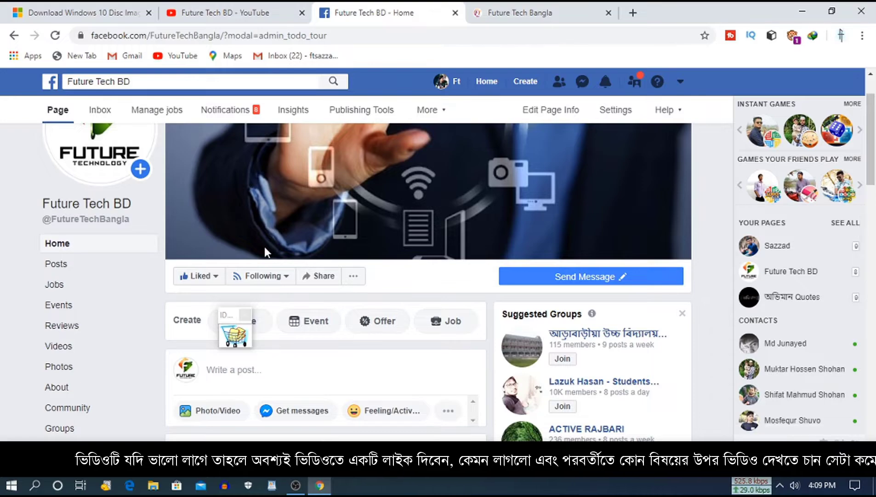
Step: Check the Future Tech BD Facebook page's Liked setting and its Following options for news feed and notifications
scroll(268, 253, down, 1)
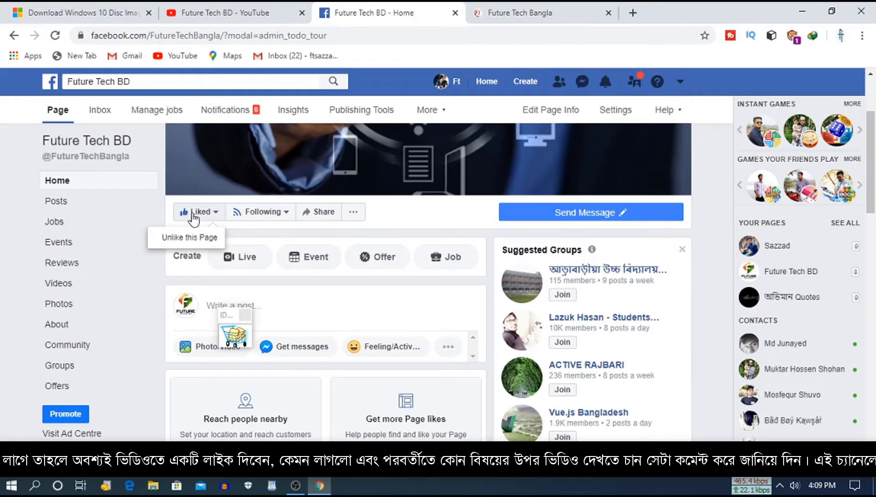
click(285, 214)
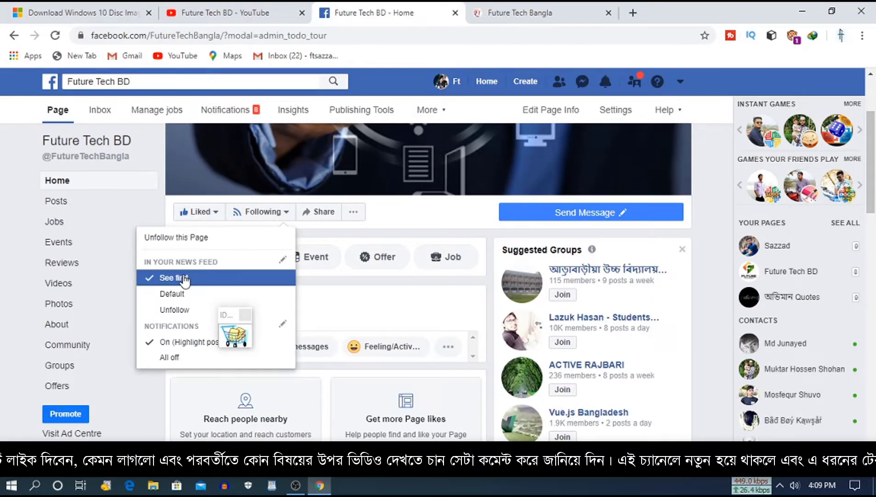
Step: Switch to the Future Tech Bangla blog and look through its homepage articles, sidebar and recent posts, returning to the header
click(485, 5)
mouse_move(386, 187)
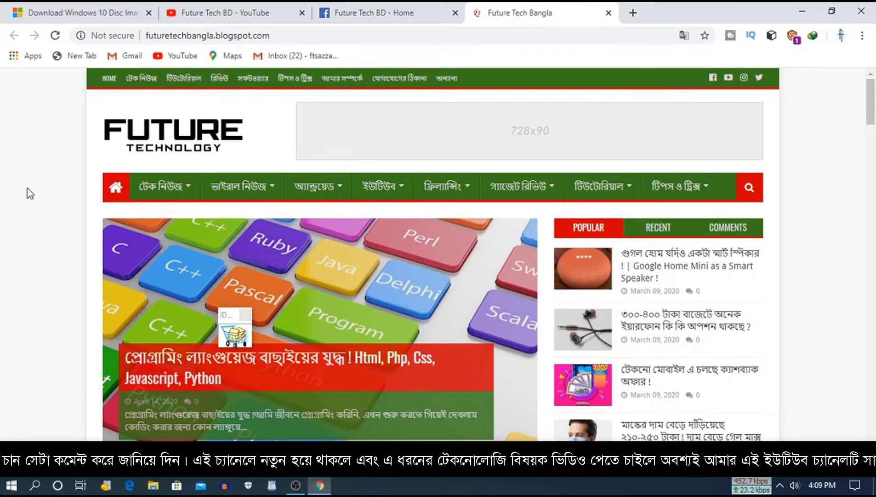
scroll(28, 188, down, 3)
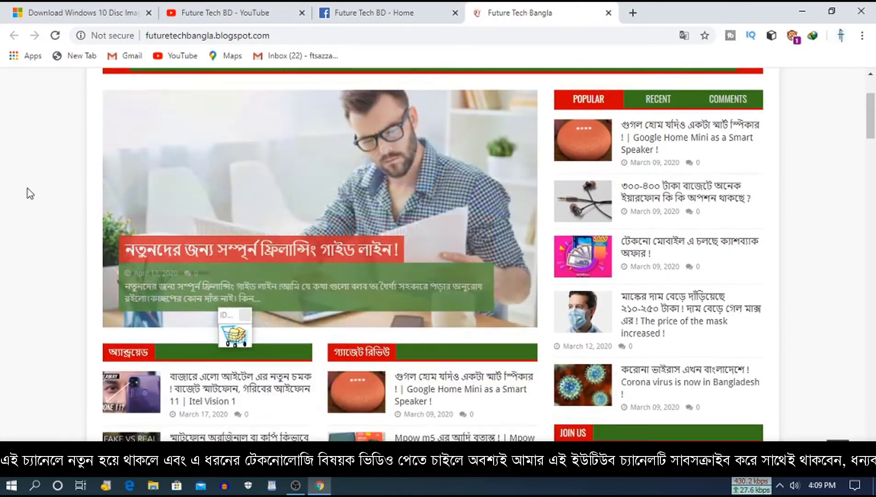
scroll(42, 209, down, 1)
scroll(42, 208, down, 18)
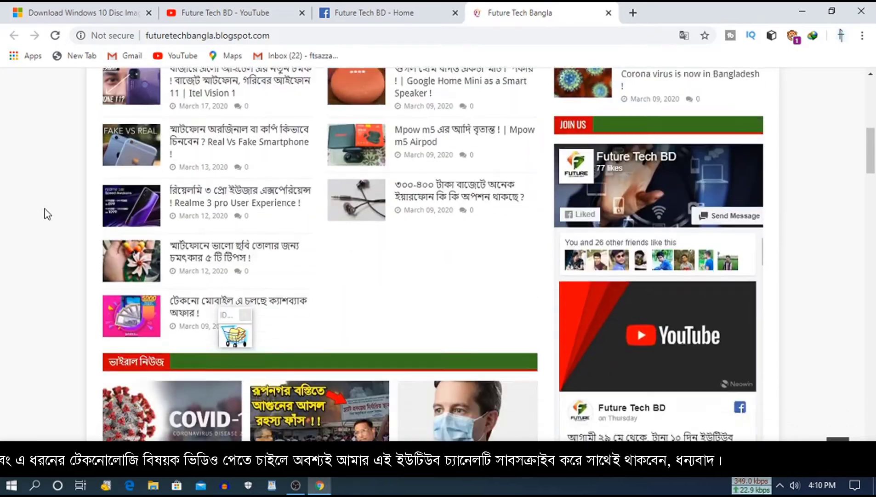
scroll(50, 212, down, 5)
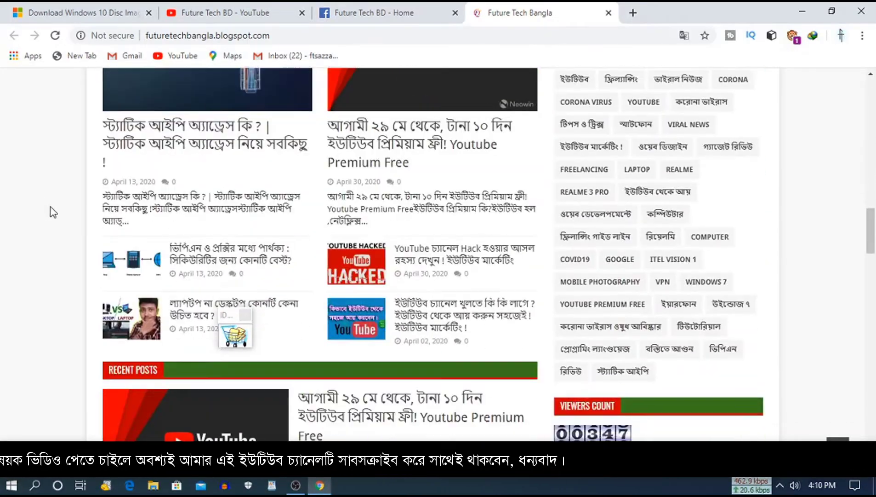
scroll(53, 220, up, 15)
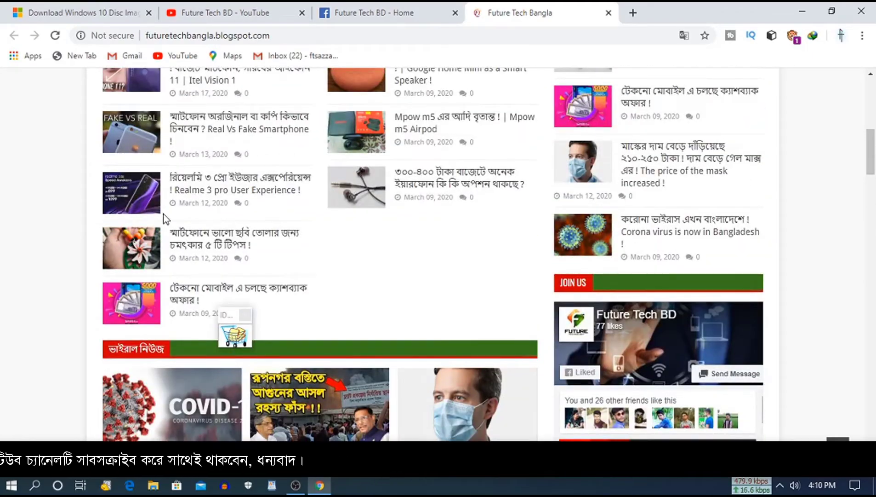
scroll(44, 207, up, 5)
scroll(36, 196, up, 5)
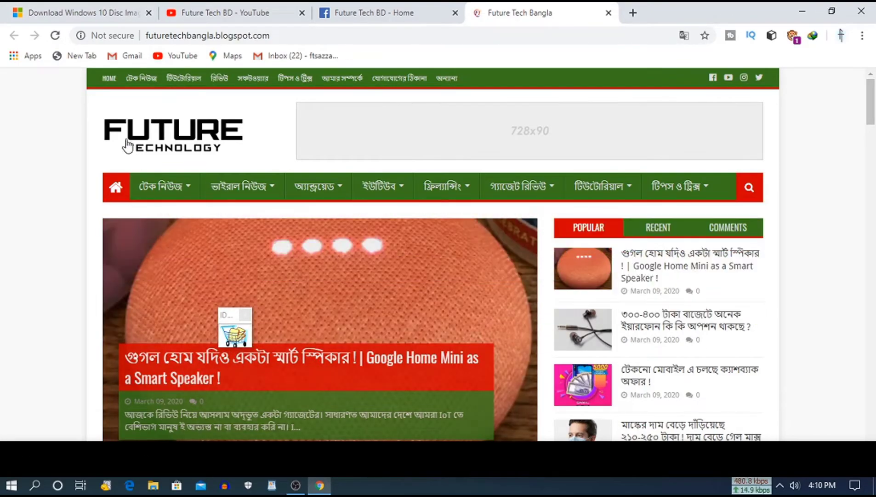
Step: Search Google for Rufus in the Windows 10 download tab and open the official rufus.ie website
click(73, 7)
click(112, 40)
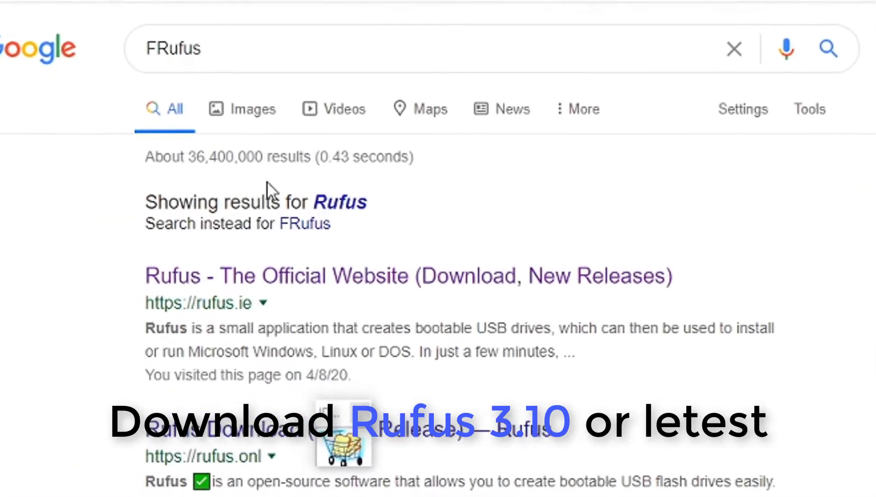
click(343, 203)
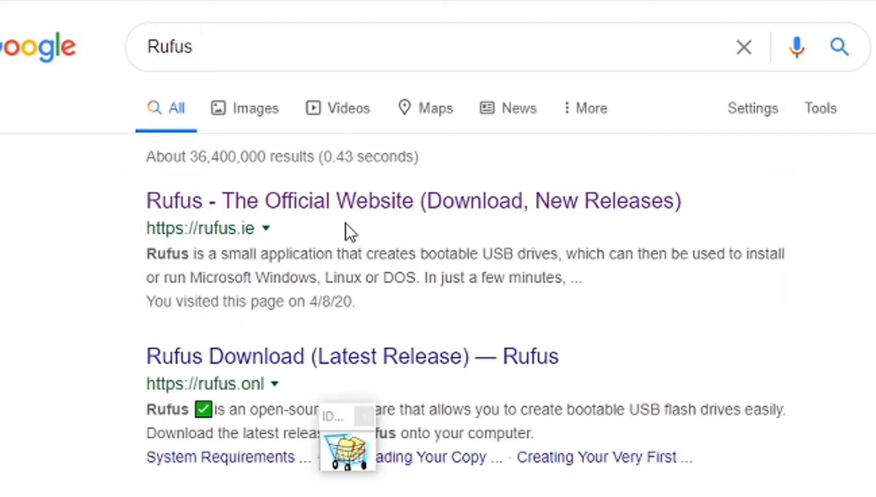
click(397, 200)
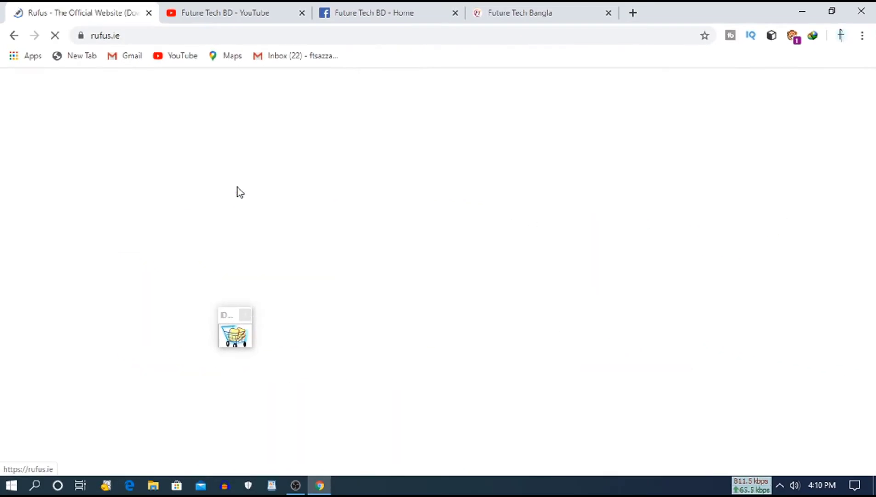
Step: Download the standard Rufus 3.10 release from the Download section of the Rufus website
scroll(251, 244, down, 5)
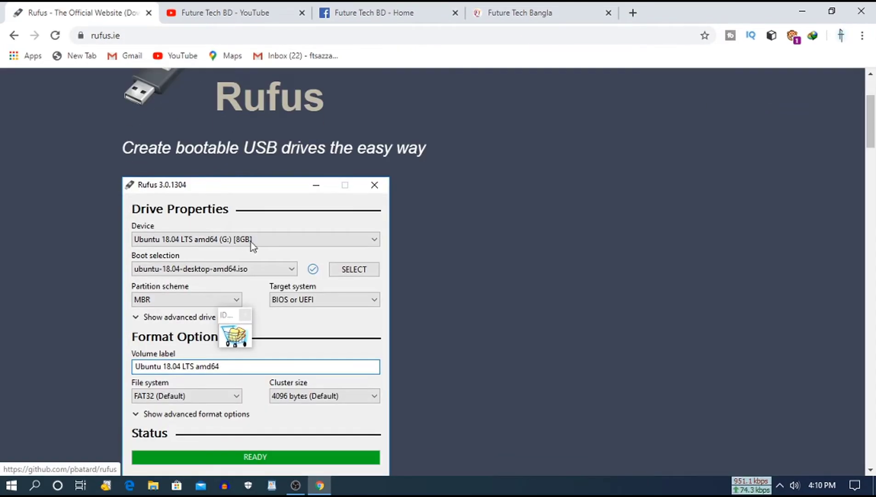
scroll(251, 240, down, 12)
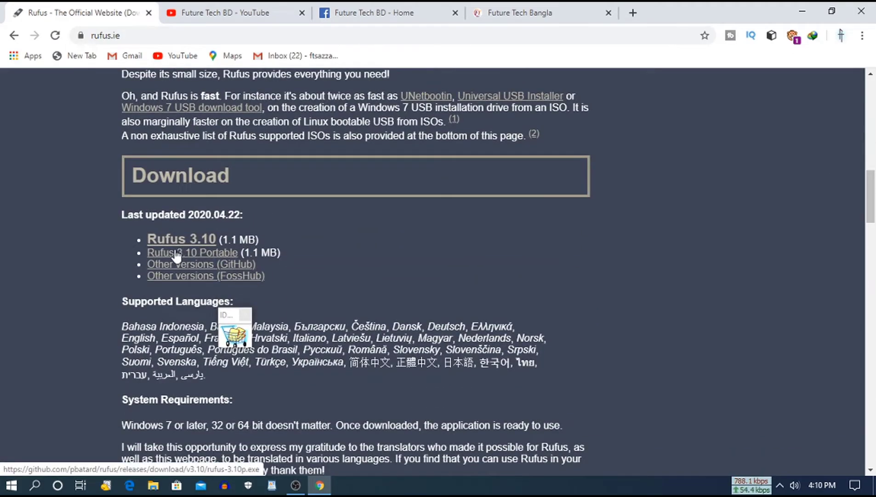
scroll(177, 256, up, 1)
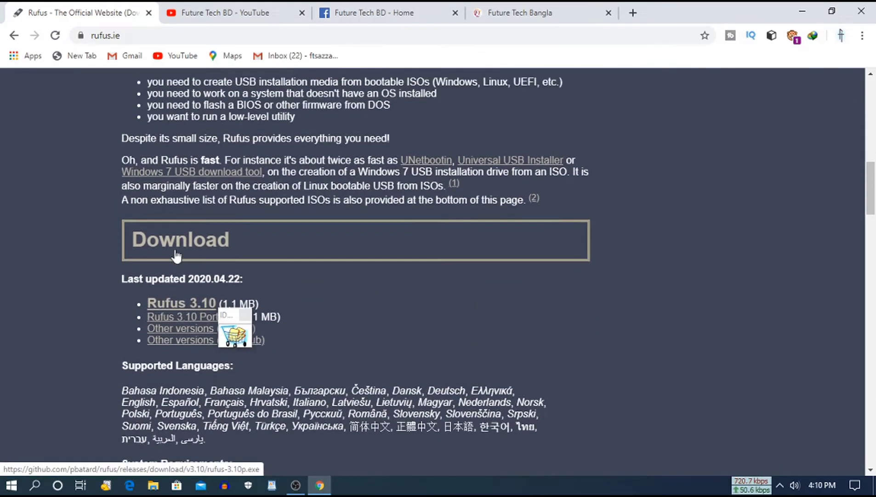
scroll(176, 249, up, 1)
scroll(179, 251, down, 2)
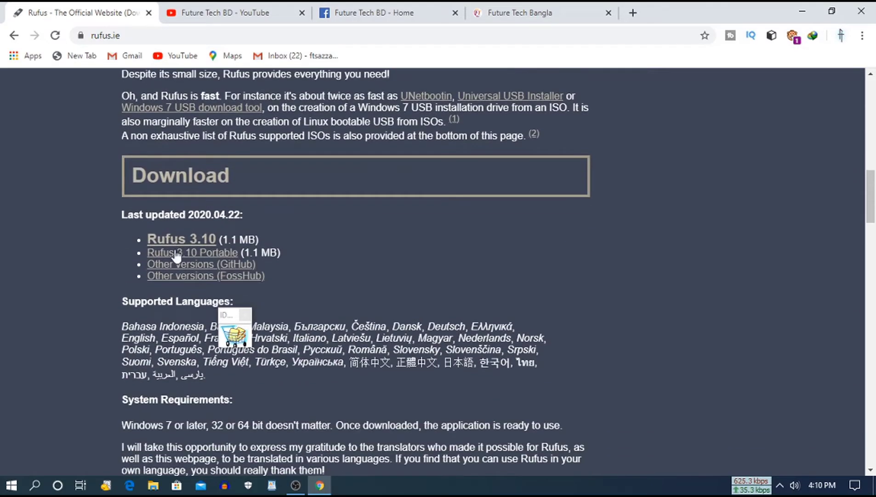
click(198, 239)
scroll(199, 239, down, 9)
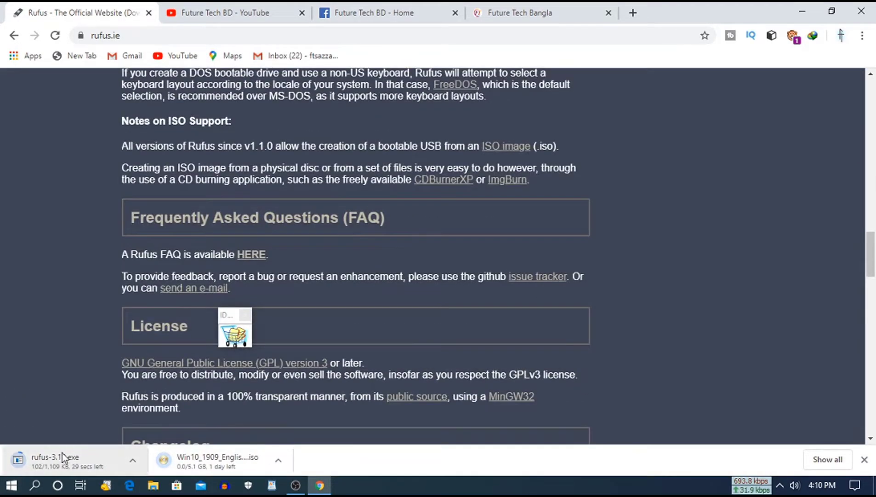
scroll(98, 363, up, 5)
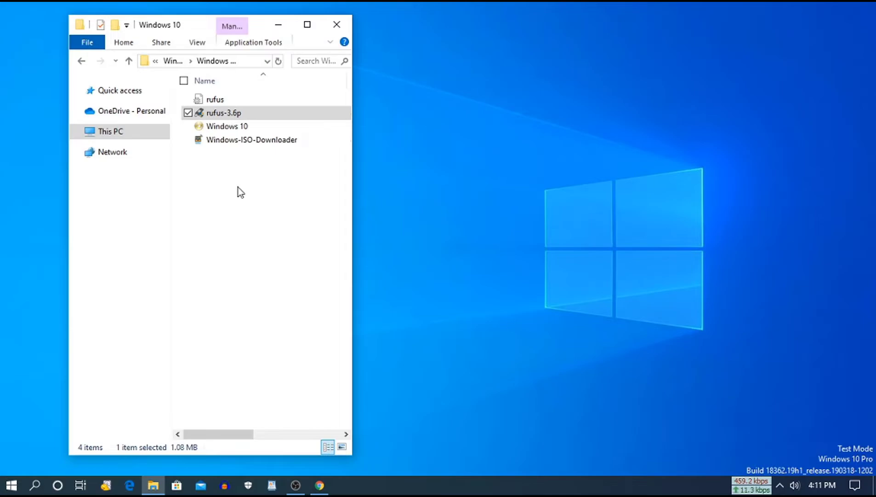
Step: Run rufus-3.6p from the Windows 10 folder and choose WIN 10 (H:) [16 GB] as the device
double_click(218, 116)
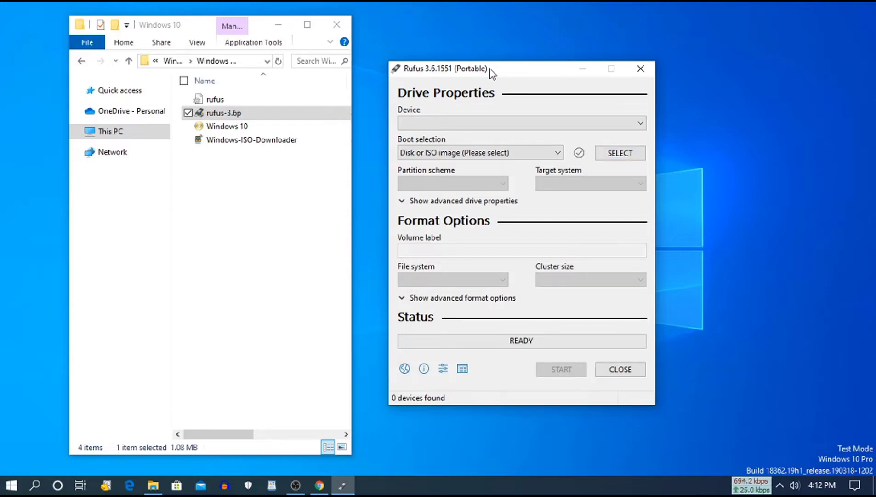
click(510, 124)
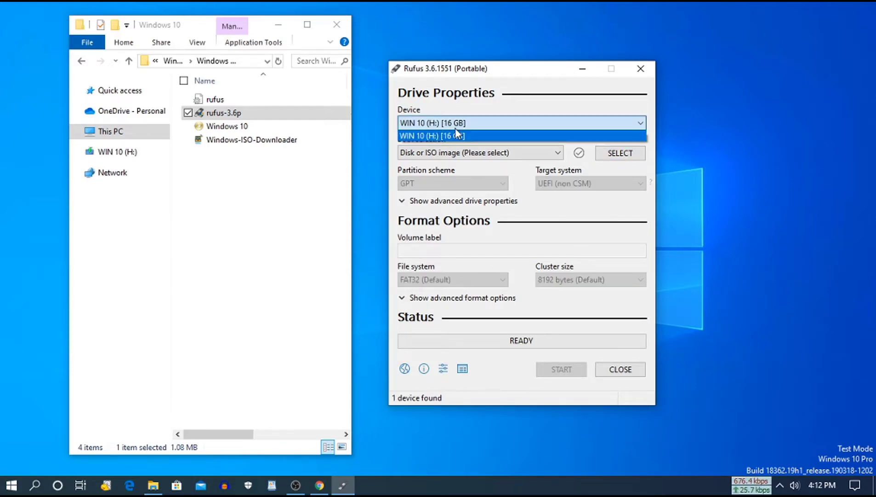
click(432, 137)
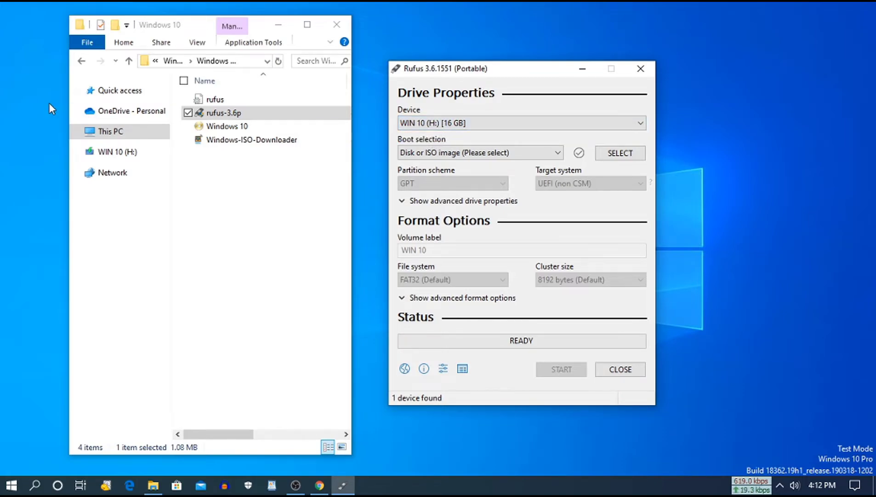
Step: Open This PC in a new window to check the WIN 10 (H:) drive's space, and close that window
right_click(119, 133)
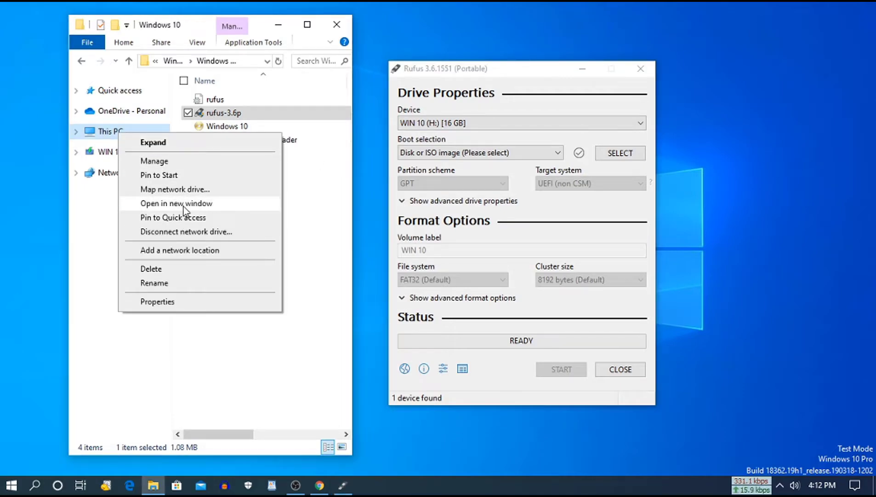
click(183, 203)
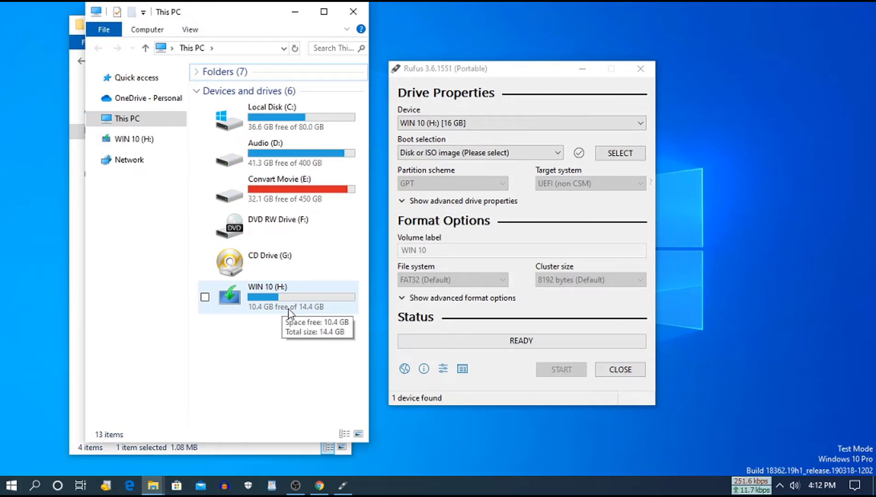
click(353, 12)
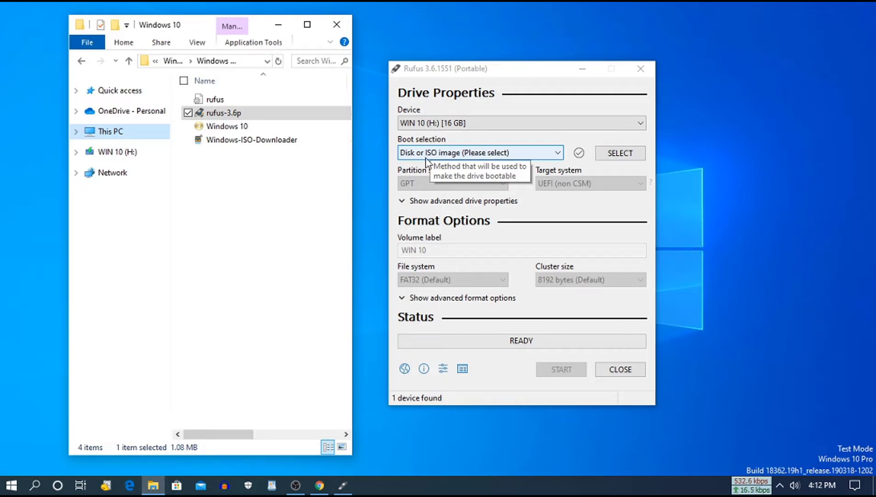
Step: Load the Windows 10 ISO image from the Windows 10 folder as the boot selection in Rufus
click(617, 155)
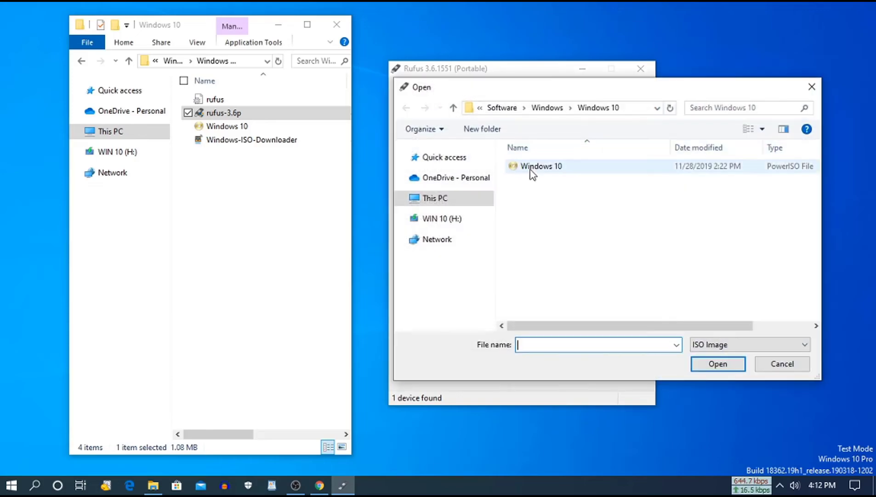
click(540, 168)
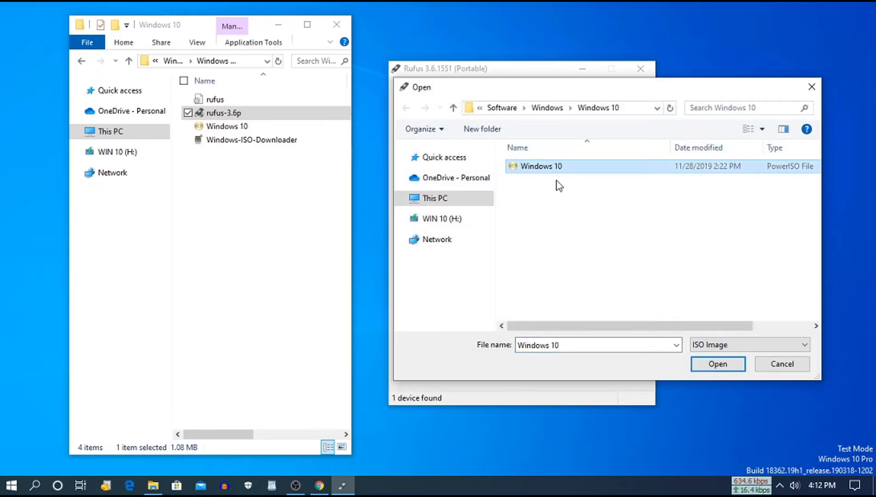
click(707, 364)
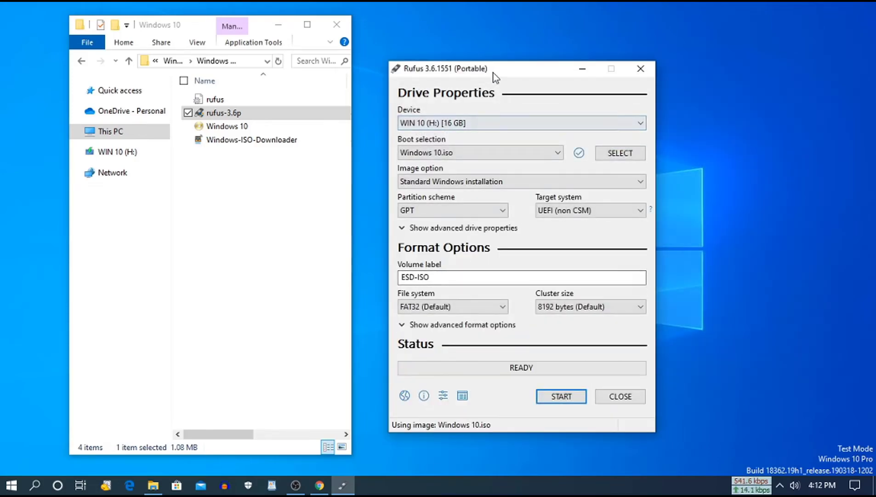
mouse_move(493, 69)
mouse_down()
mouse_move(513, 69)
mouse_move(495, 67)
mouse_up()
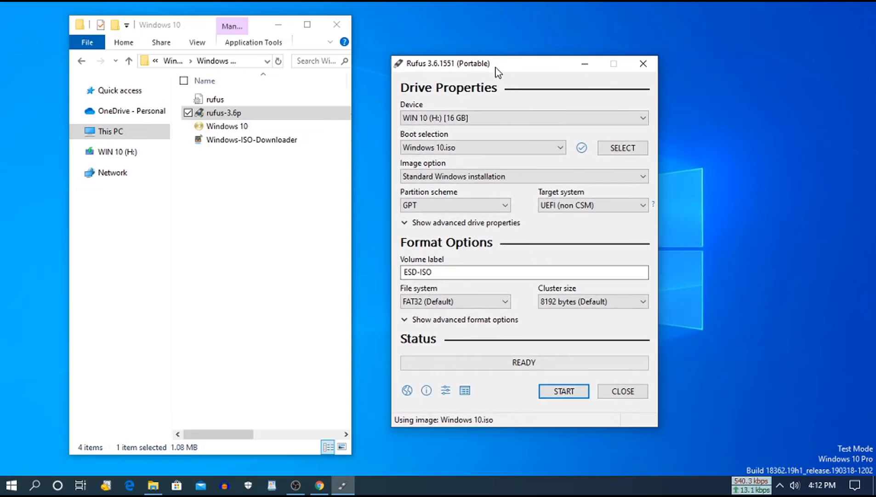
Step: Review the MBR and GPT partition scheme choices and keep GPT
click(507, 206)
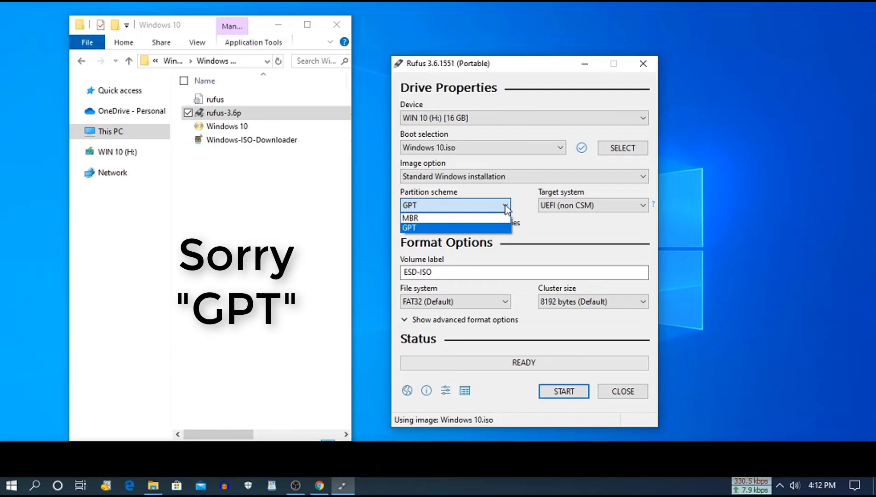
click(507, 207)
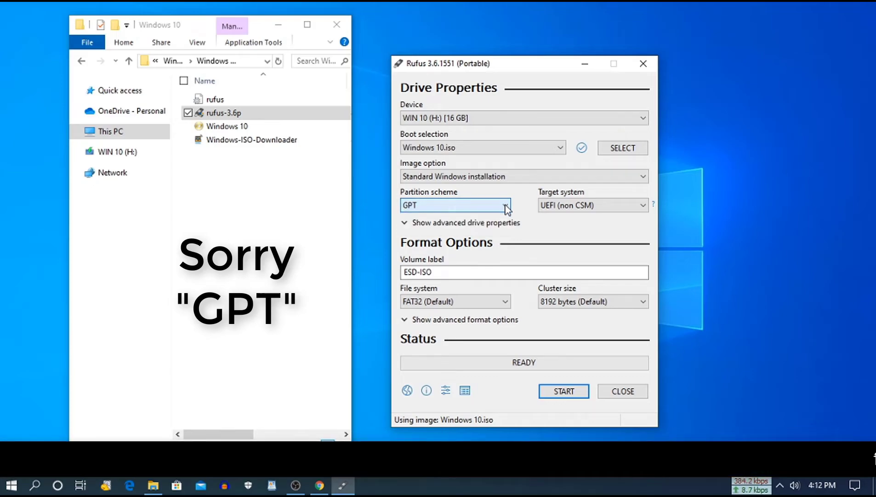
click(508, 207)
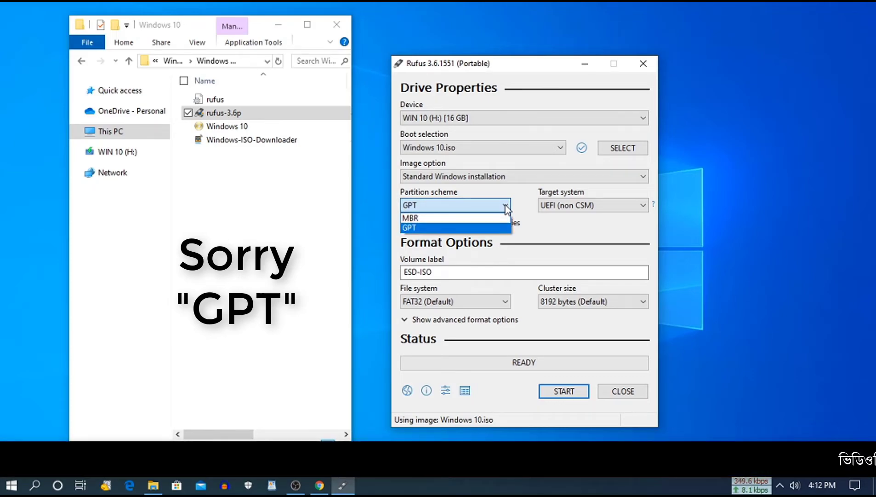
click(506, 206)
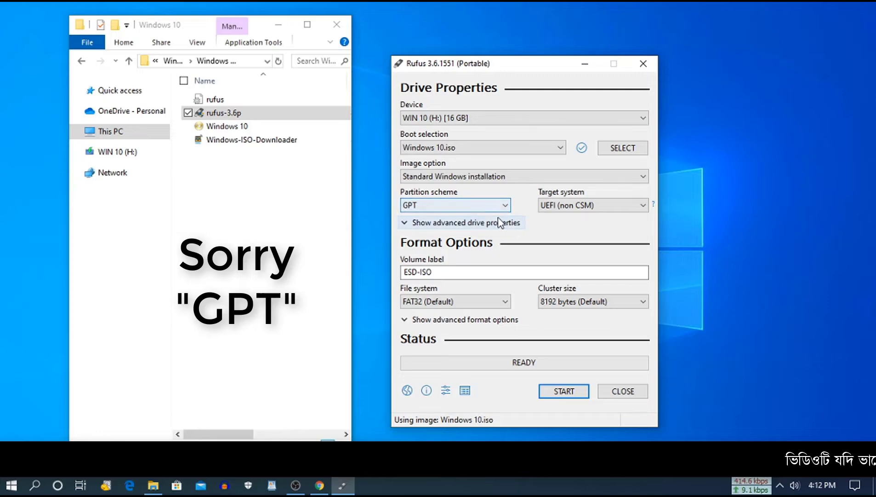
Step: Start writing the bootable Windows 10 USB drive and accept the erasure of all data on WIN 10 (H:)
click(559, 393)
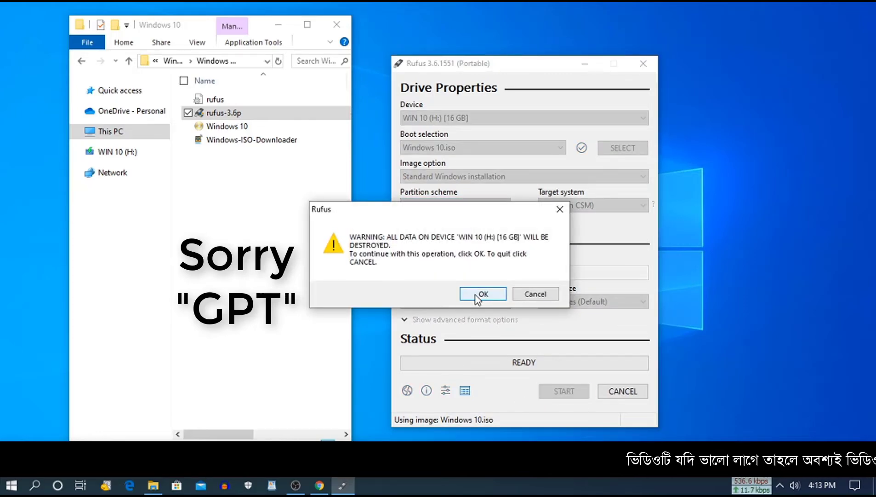
drag(427, 211, 282, 226)
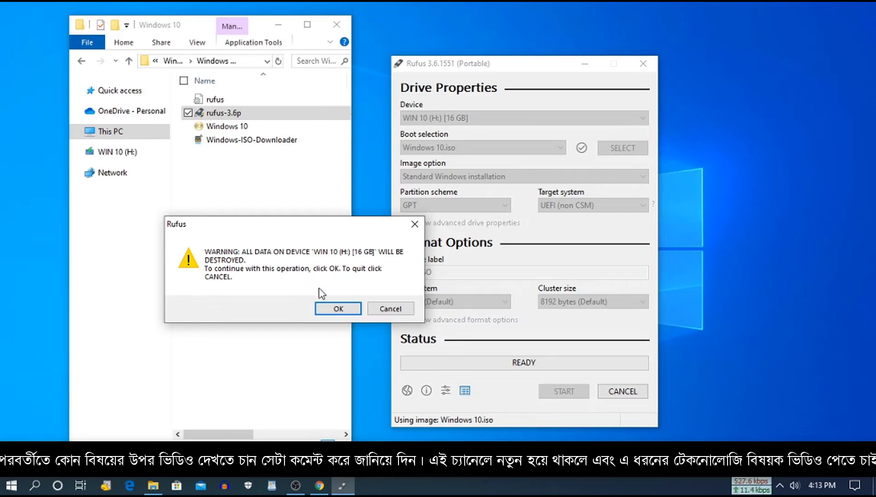
click(337, 308)
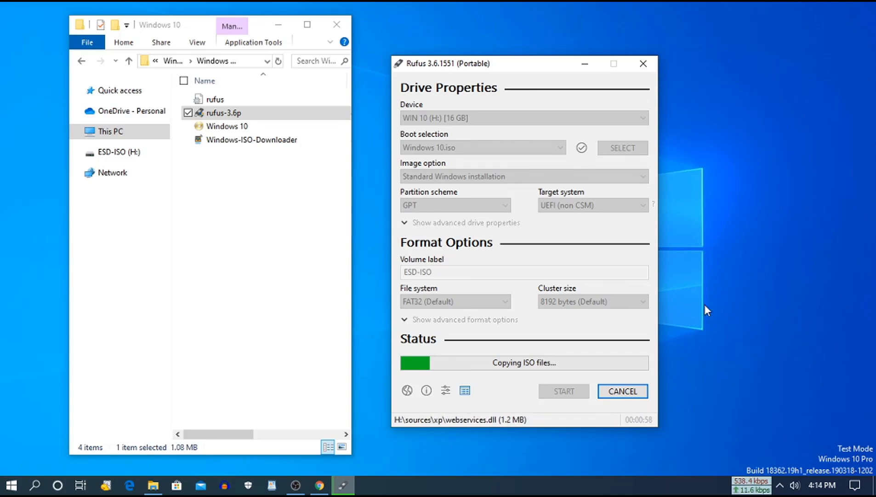
right_click(704, 194)
click(722, 231)
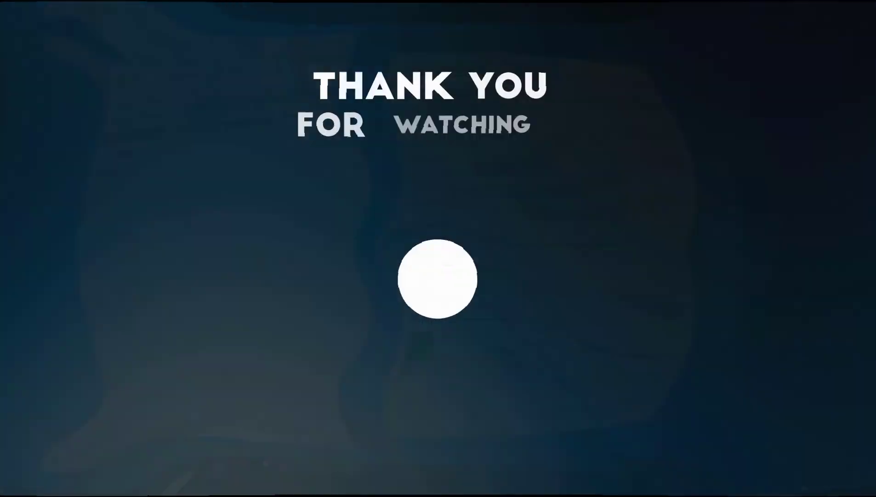